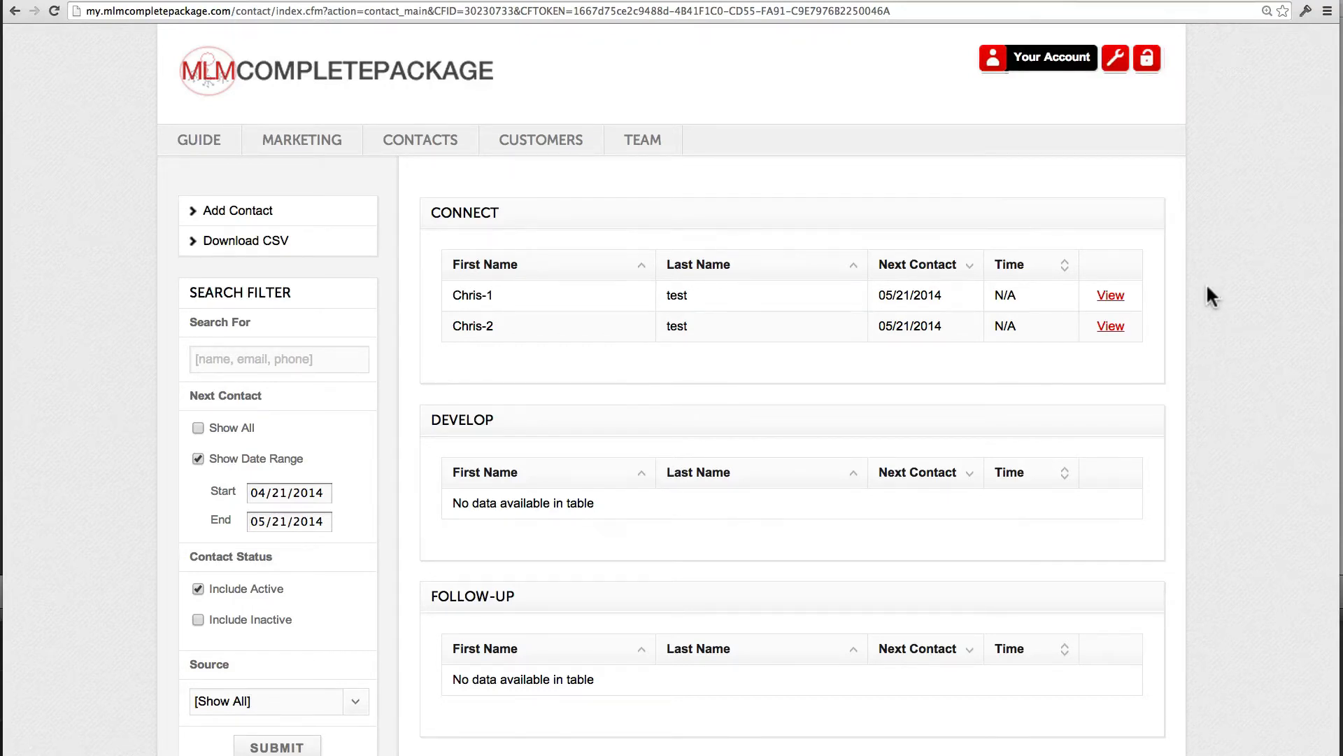
Step: Open the first contact in the Connect list, record a phone call that resulted in a conversation, and choose to develop the relationship
left_click(1117, 301)
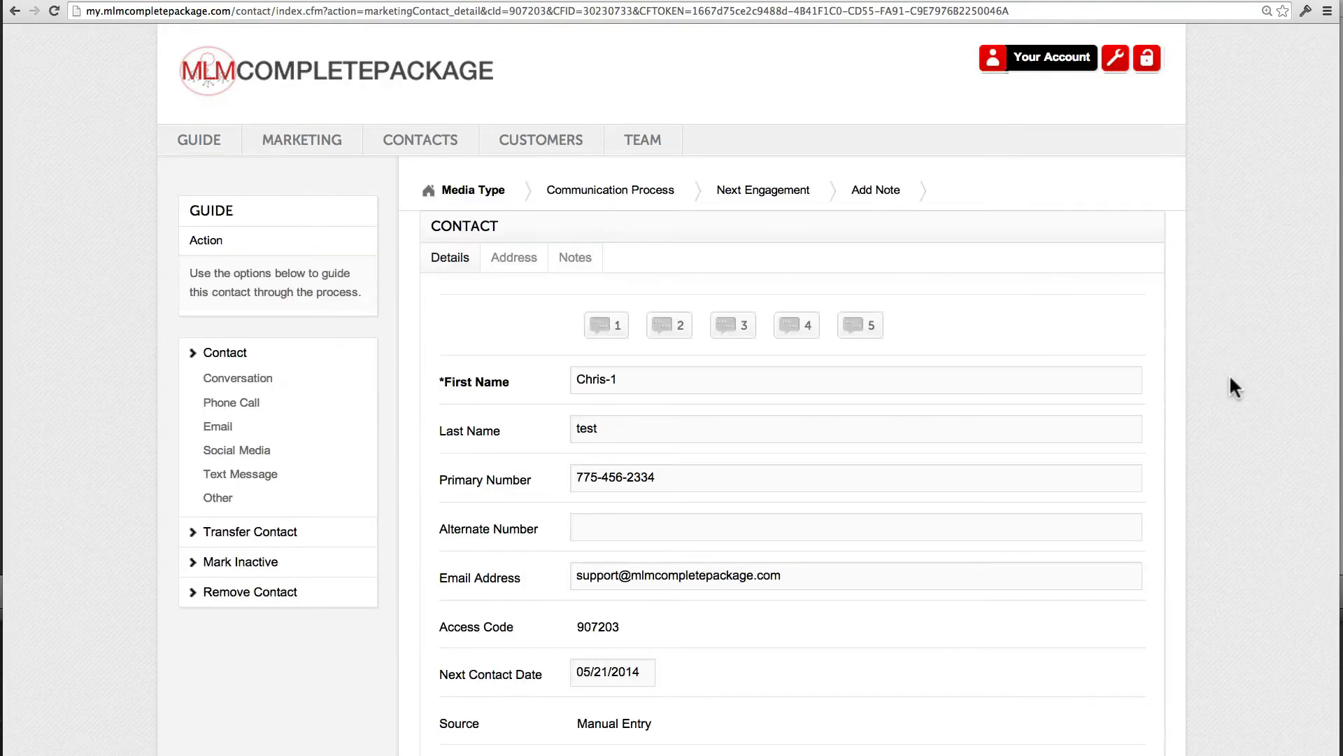
scroll(1233, 387, "down", 4)
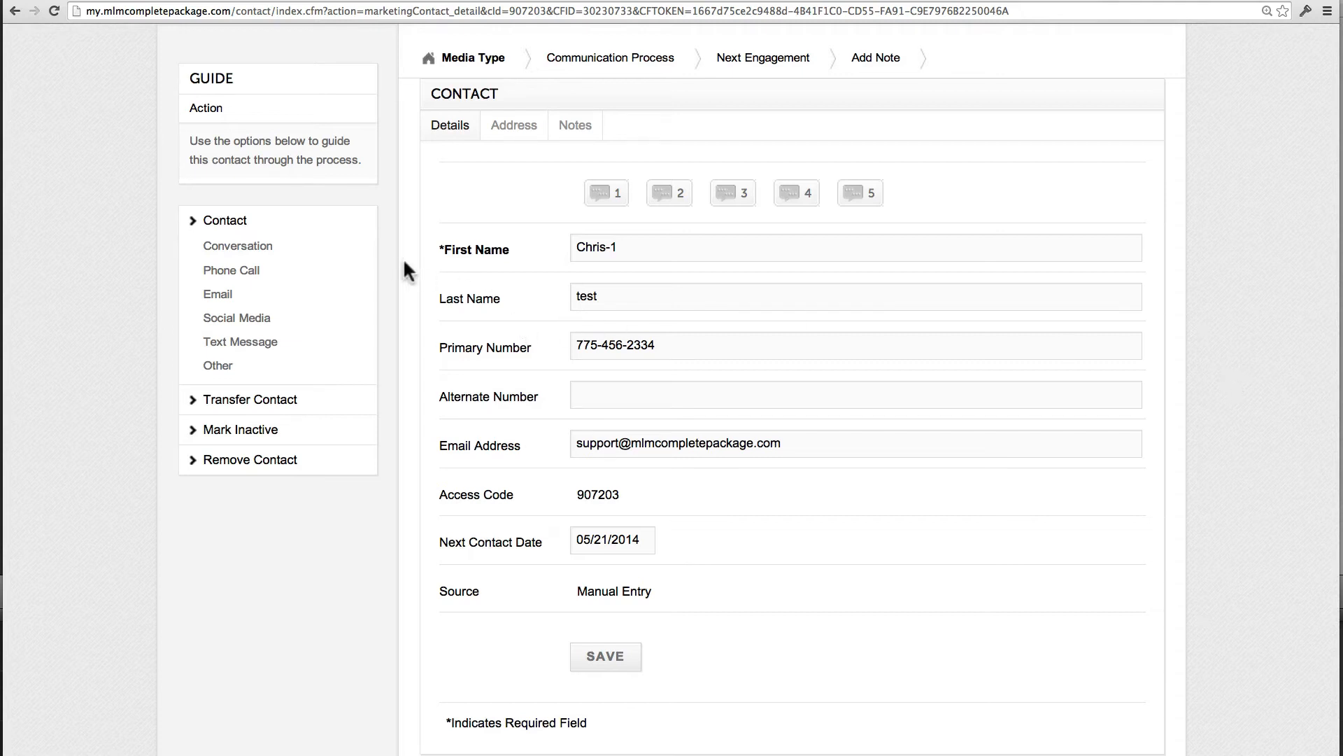
left_click(252, 274)
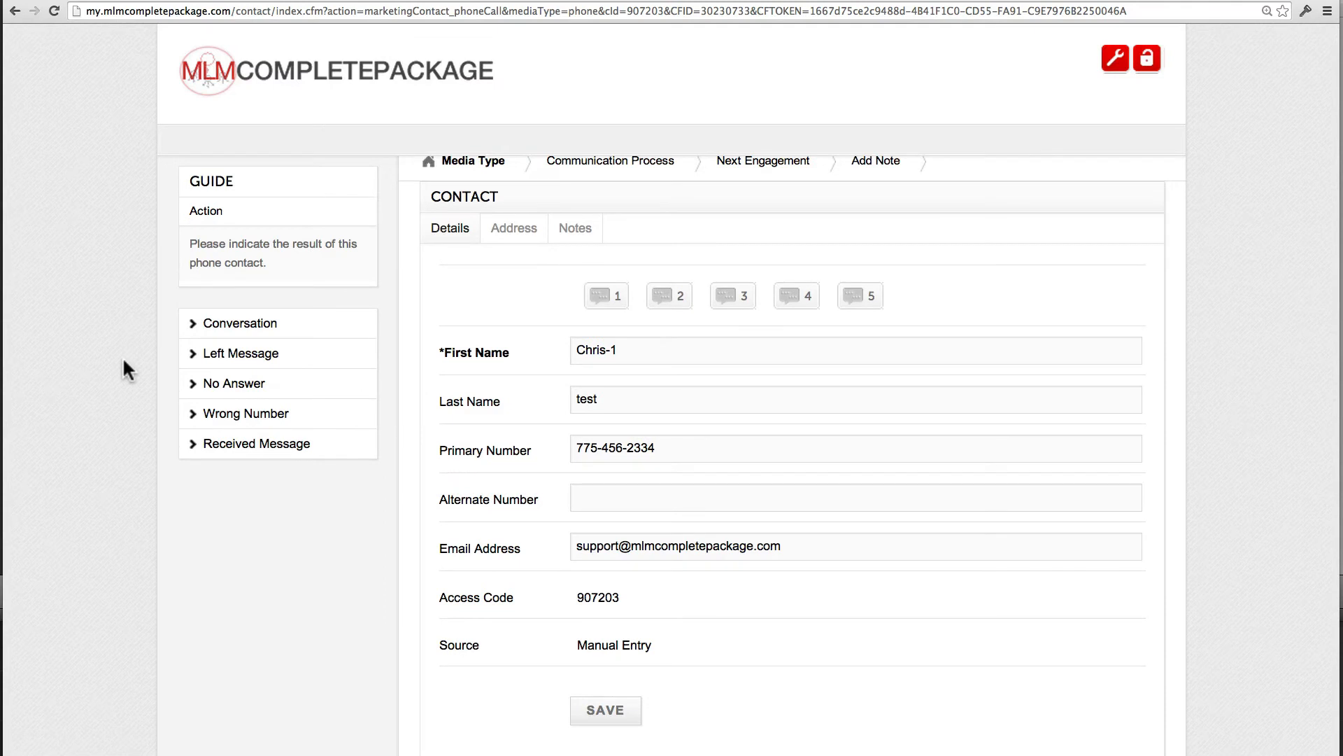
scroll(124, 356, "down", 1)
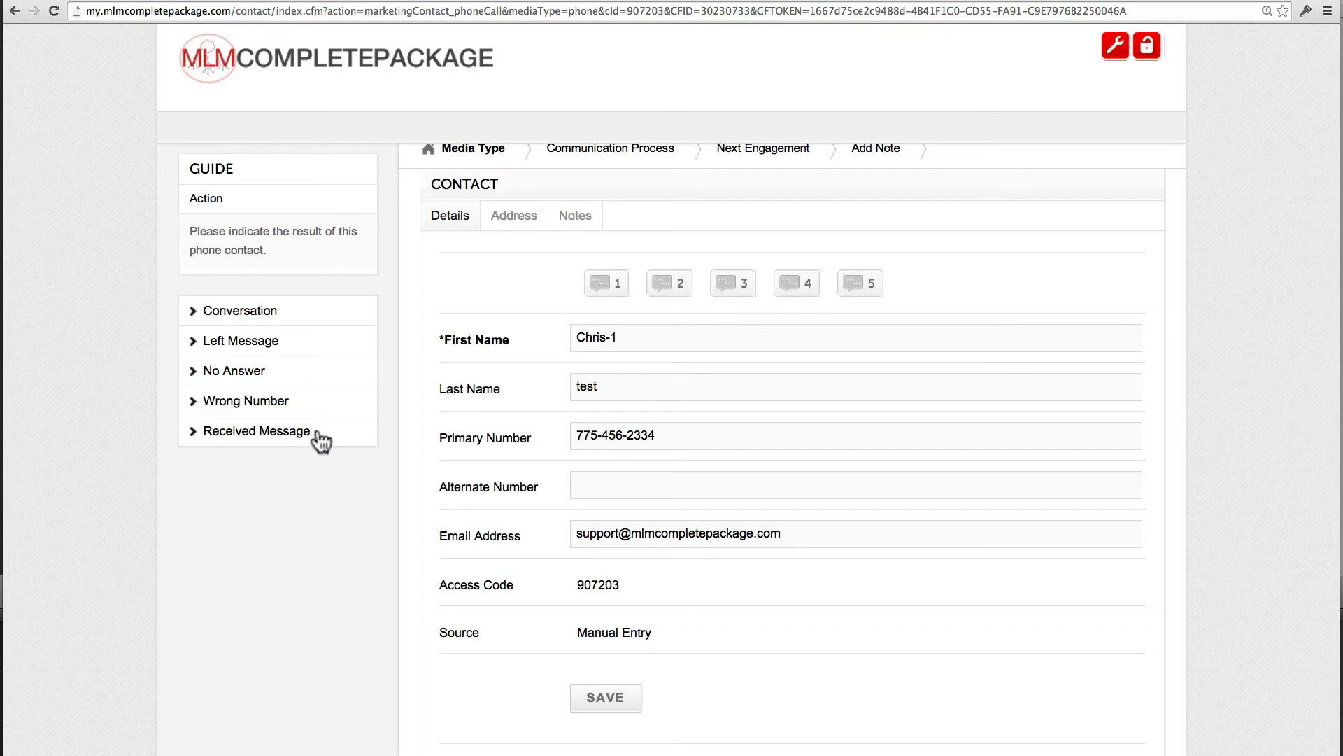
left_click(287, 315)
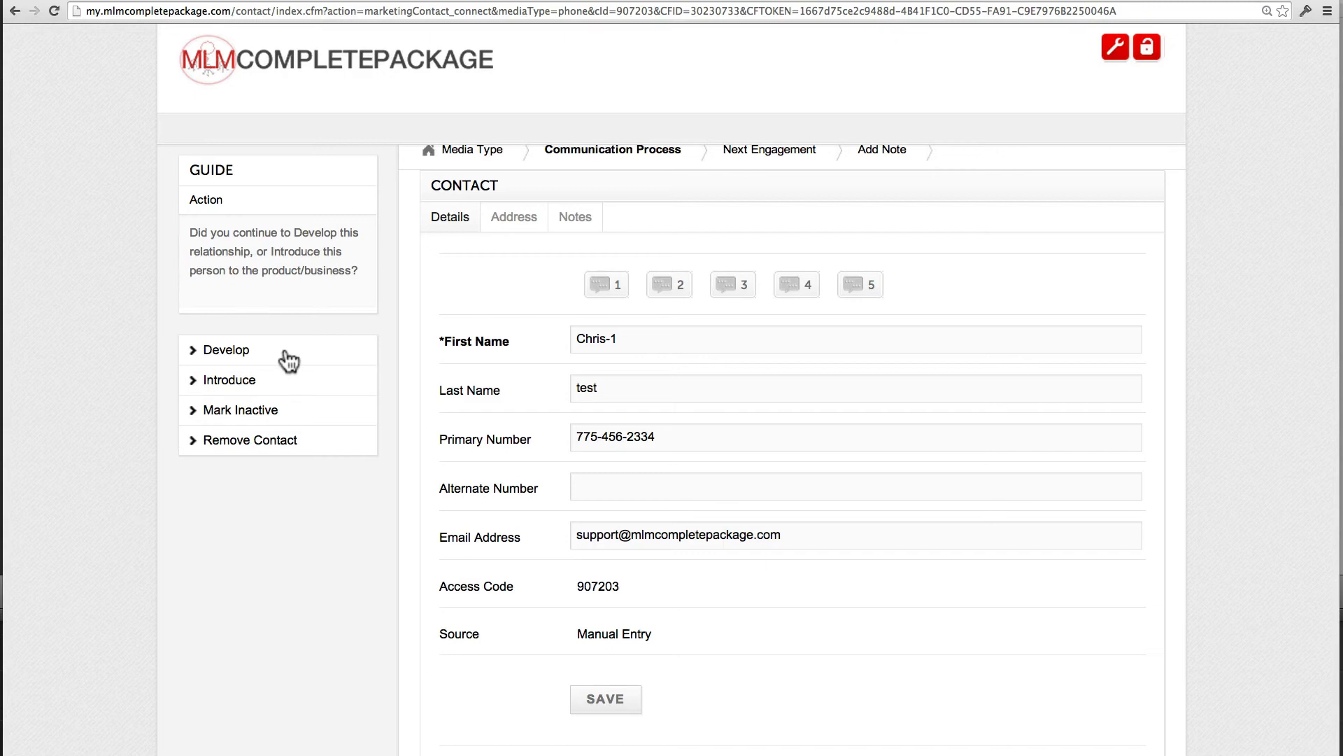
left_click(289, 361)
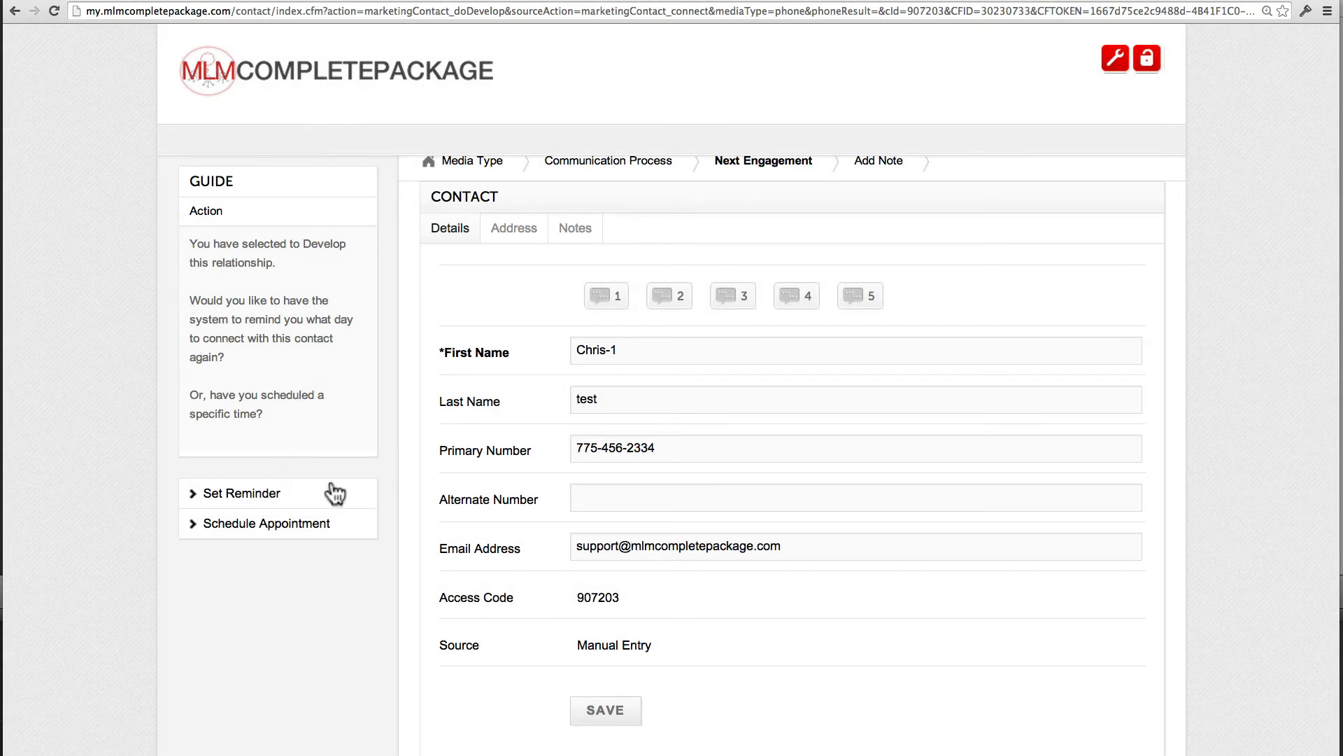
Step: Schedule an appointment with the contact for Friday, May 23, 2014, from 09:00 am to 09:30 am
left_click(341, 531)
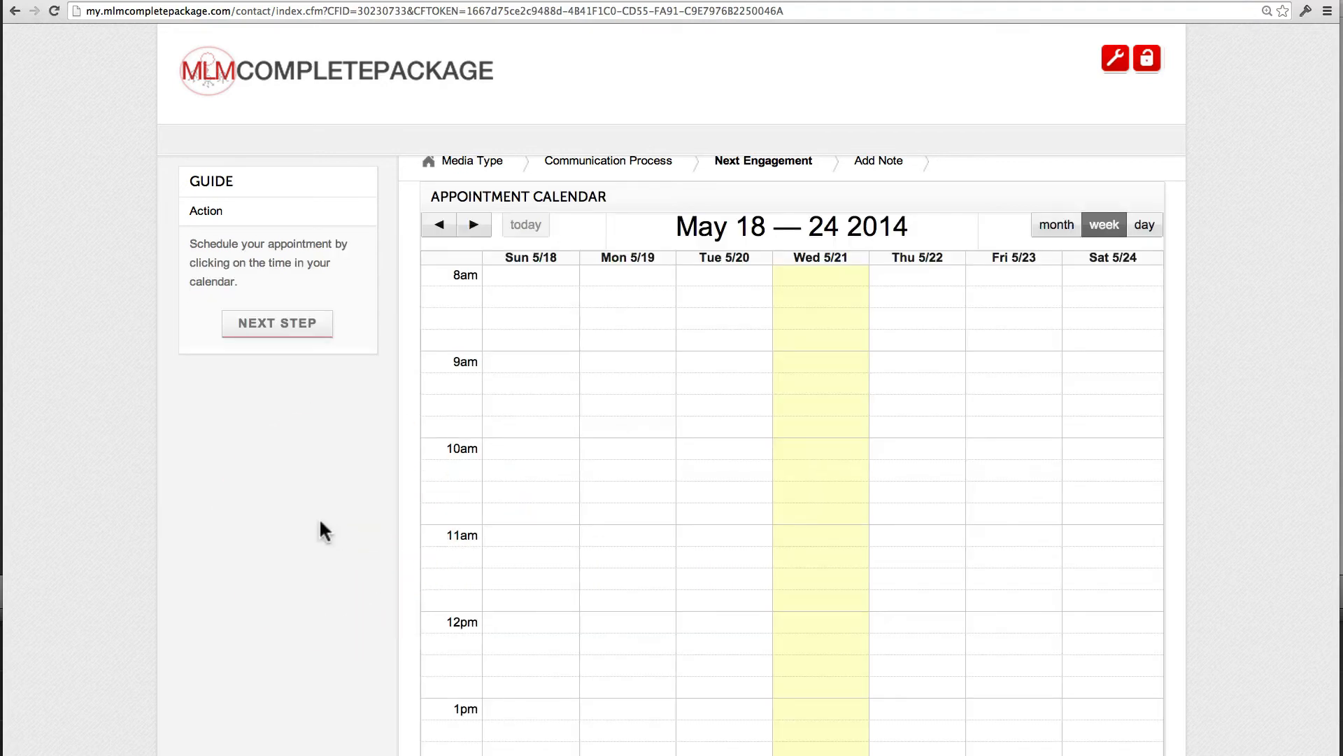
scroll(321, 527, "down", 2)
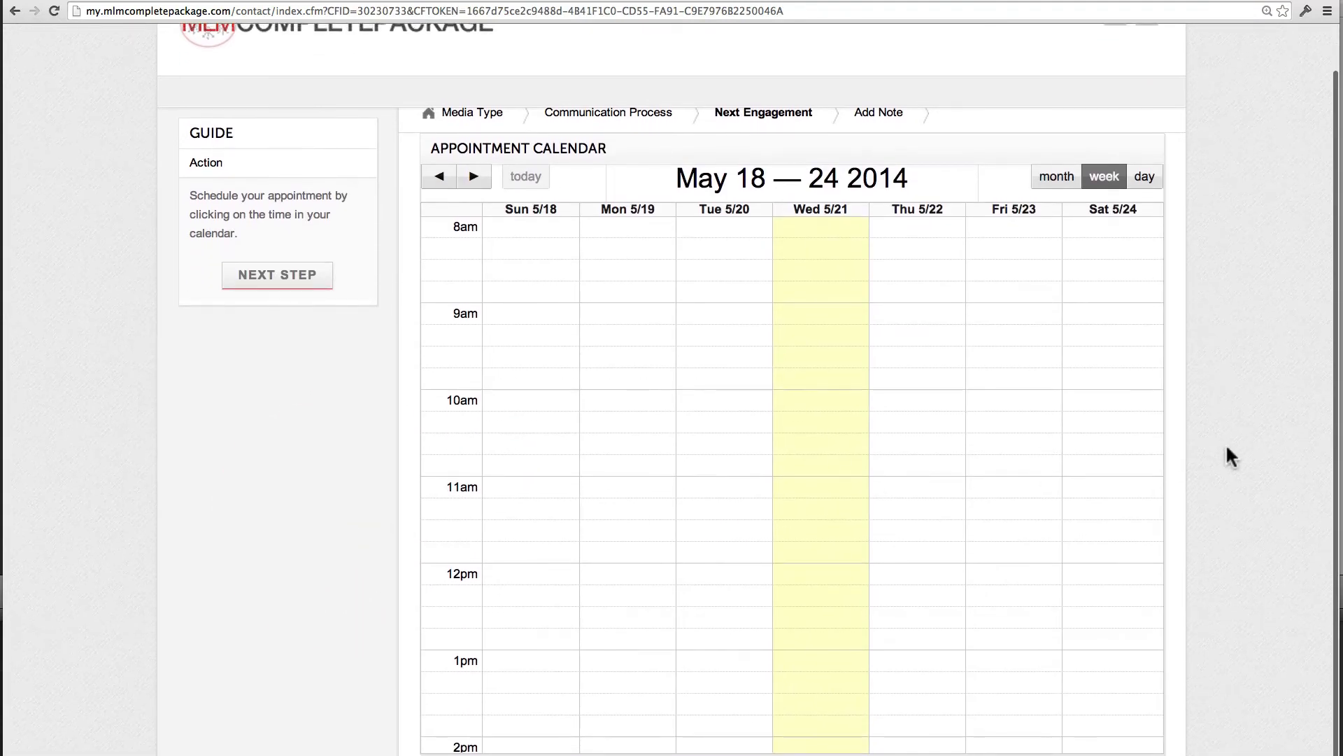
left_click(1009, 302)
left_click(679, 448)
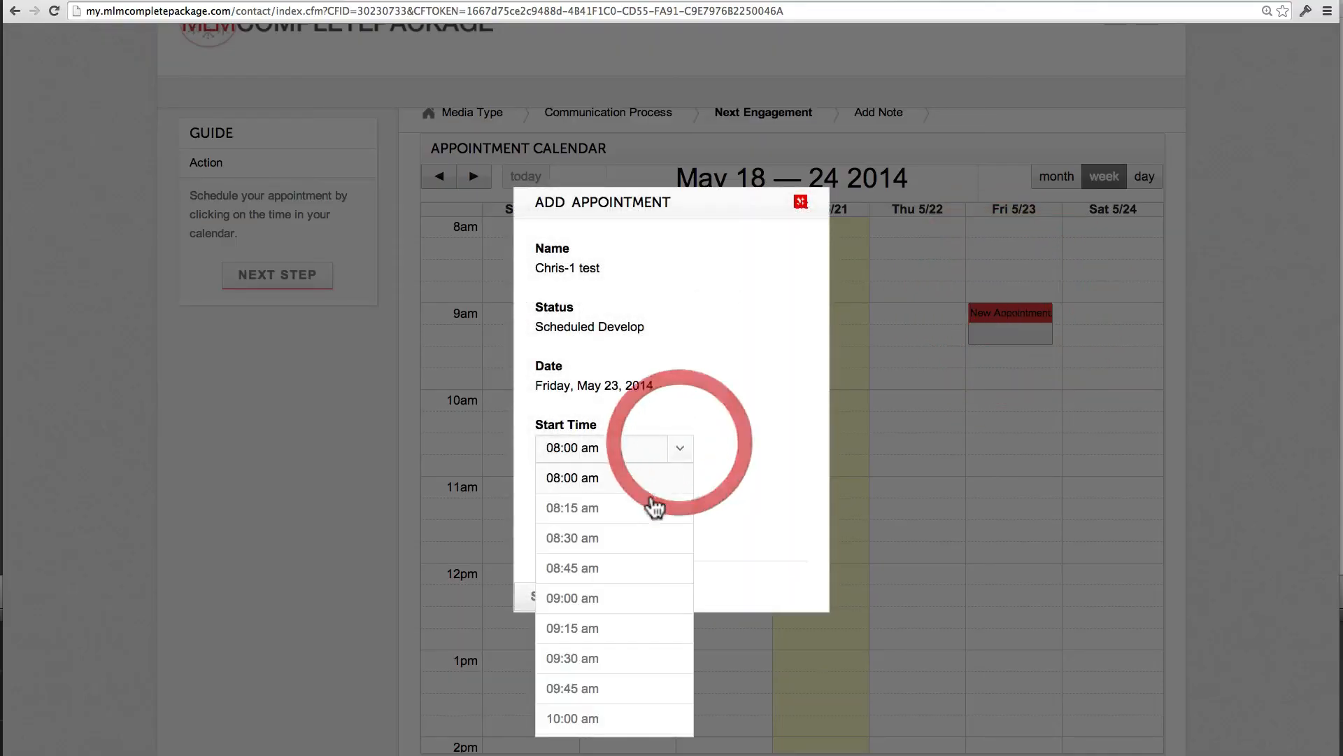
left_click(622, 599)
left_click(677, 521)
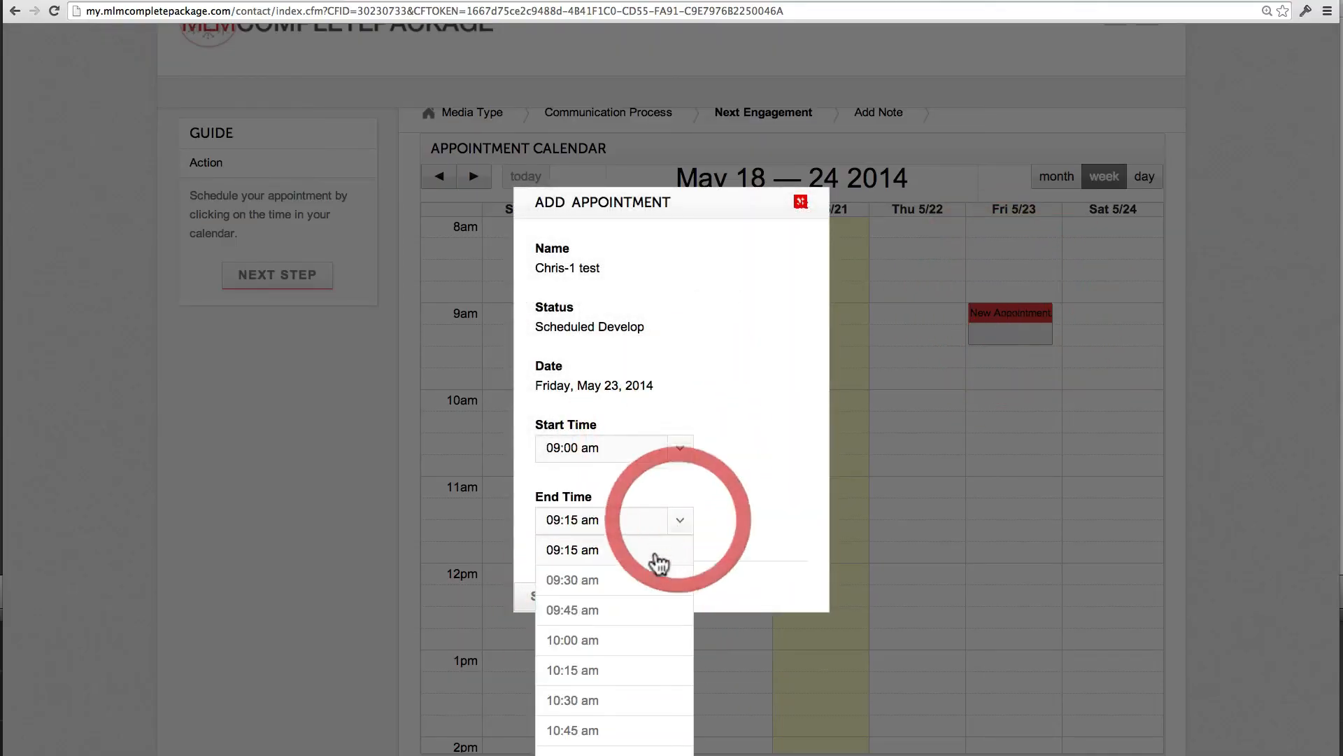
left_click(651, 579)
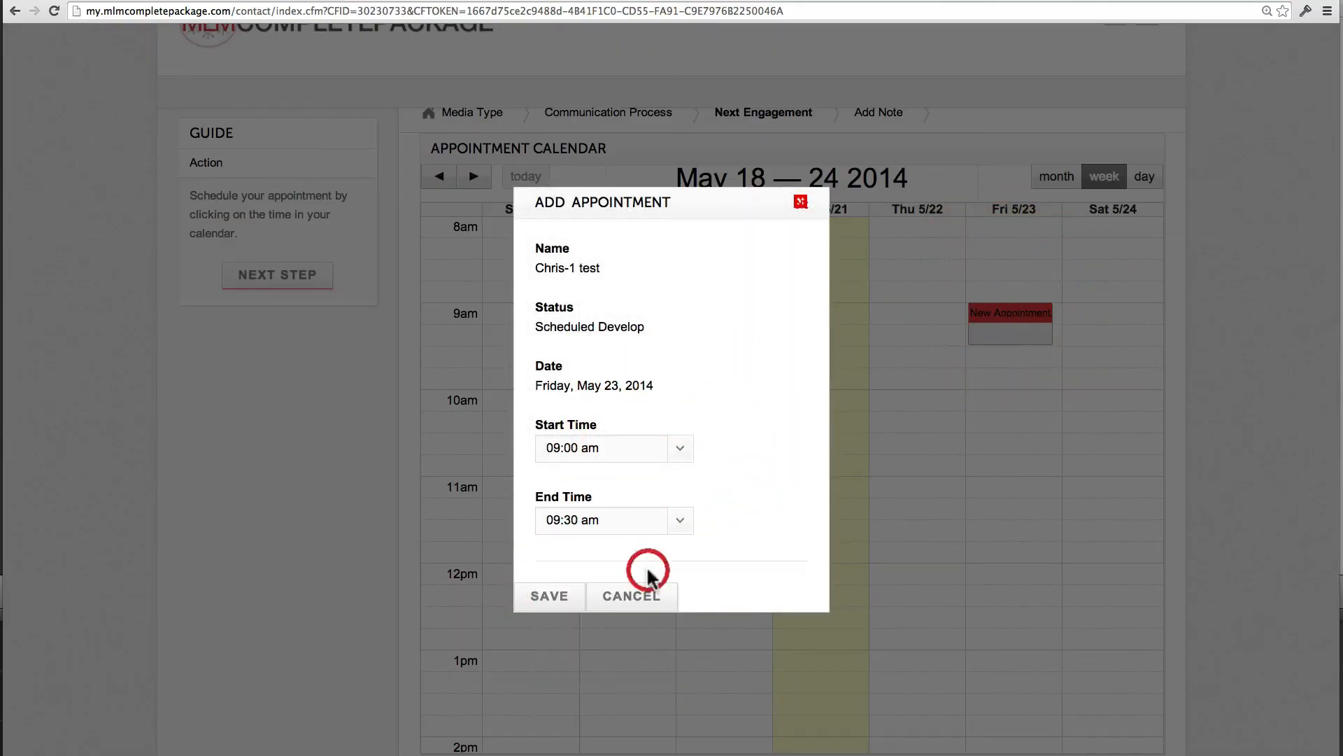
left_click(560, 596)
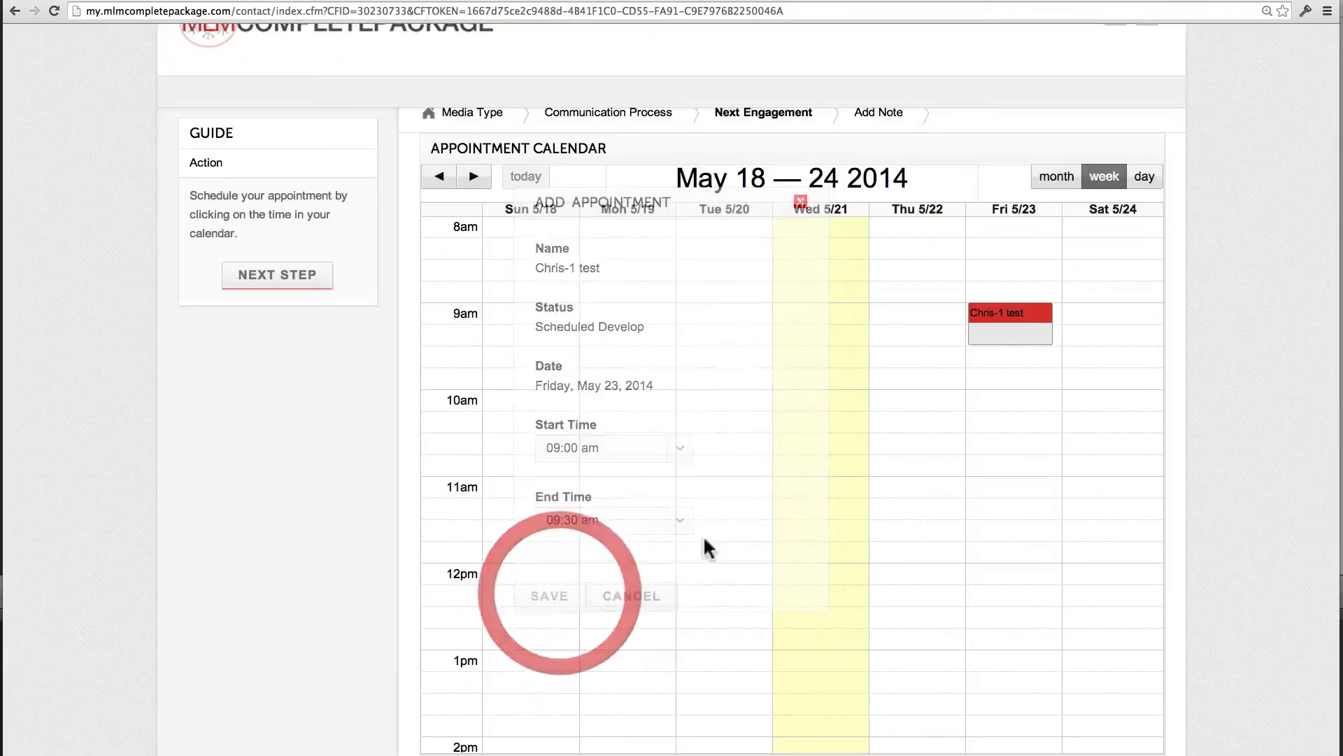
Step: Add a placeholder note beginning "jsdflkjdsfkljd" to the appointment and update the contact
left_click(301, 279)
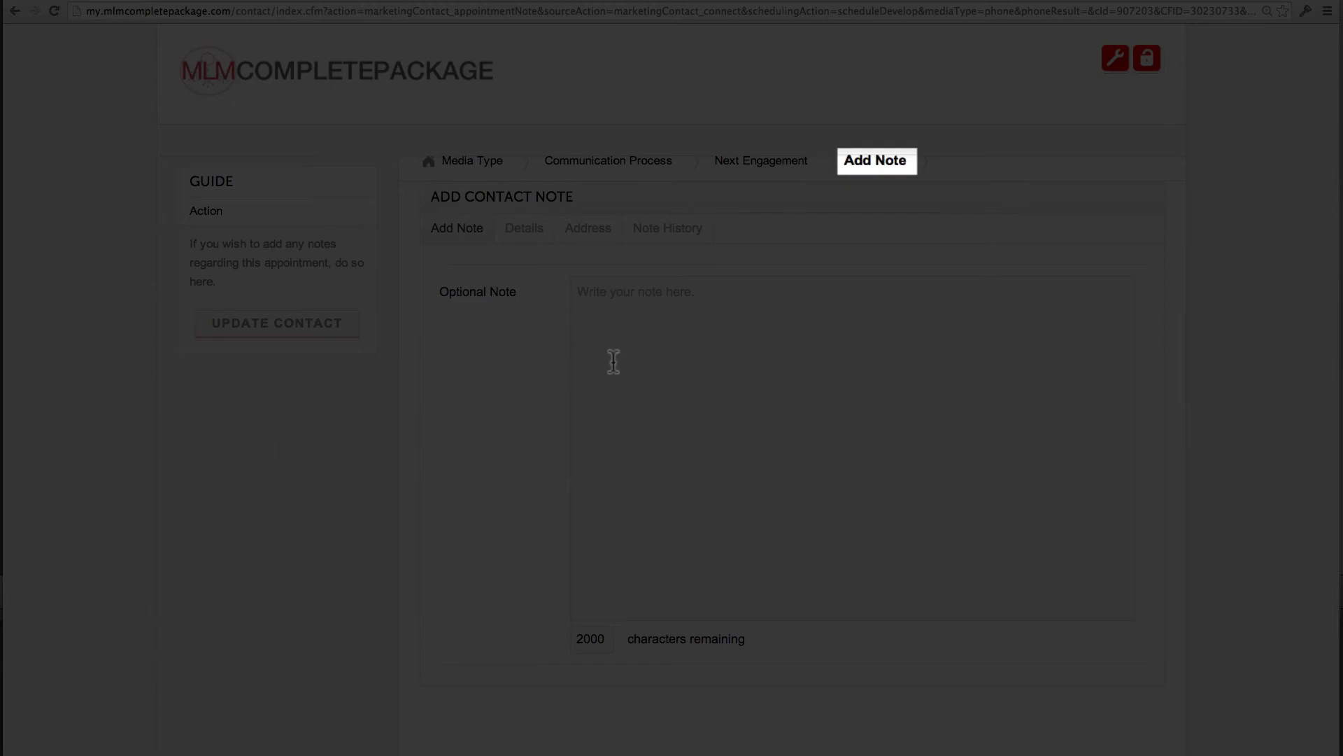
type("jsdflkjdsf")
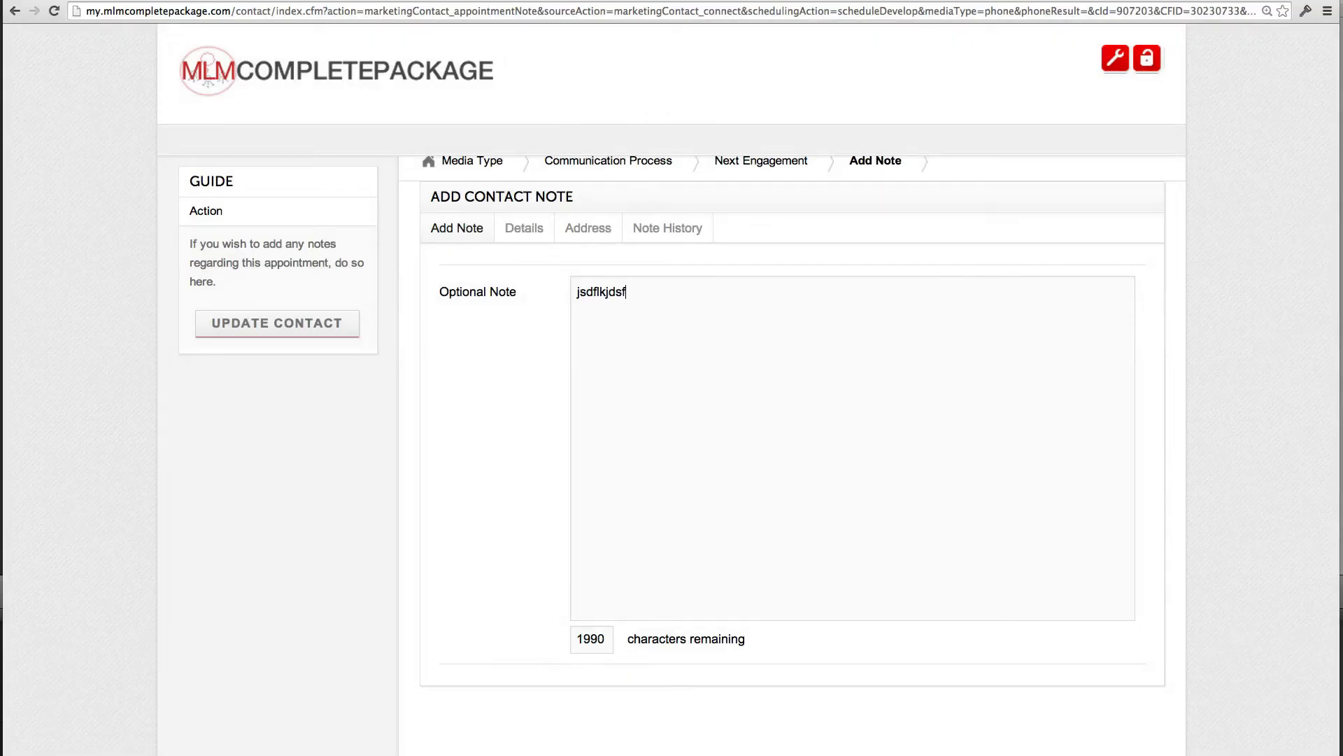
type("kljd klksjdlfkjlkj lkjsdlfk jsdklfj sdklfj dsklf jdsklf jdsflk")
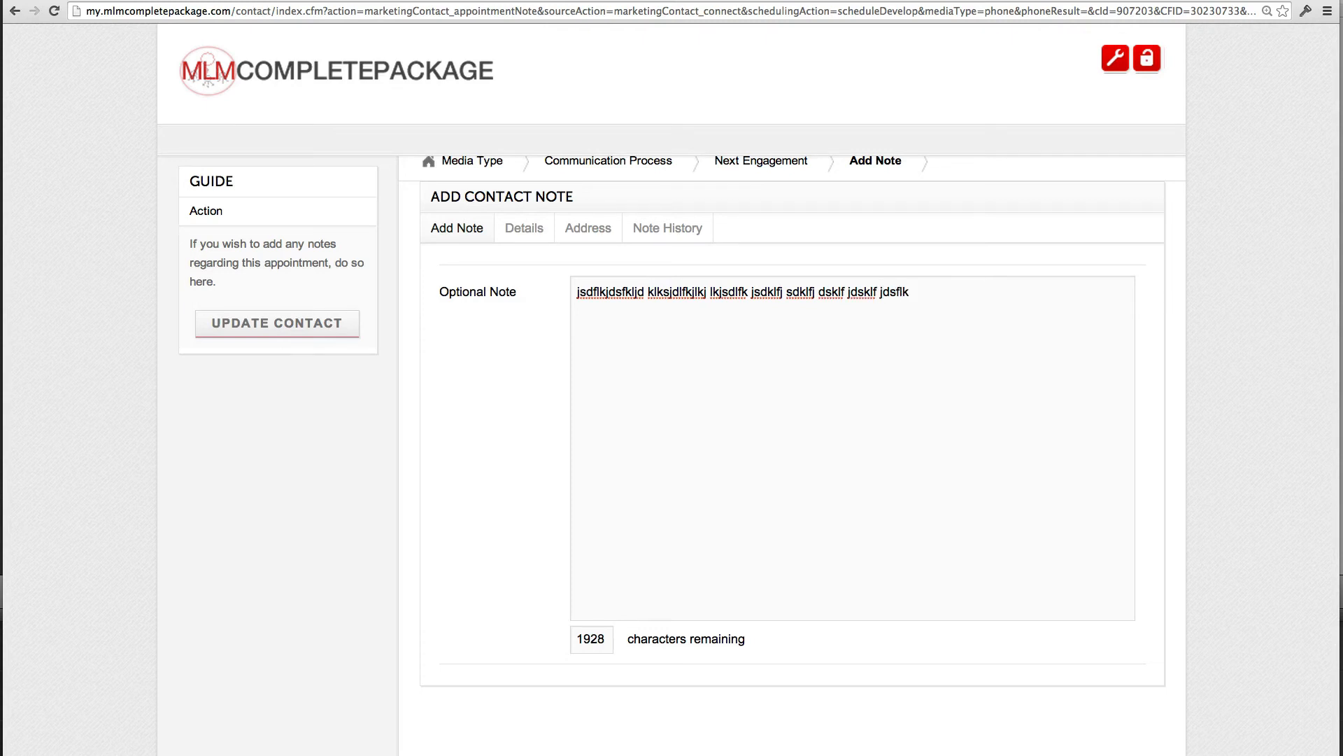
type(" sjdflkdsjf")
left_click(305, 341)
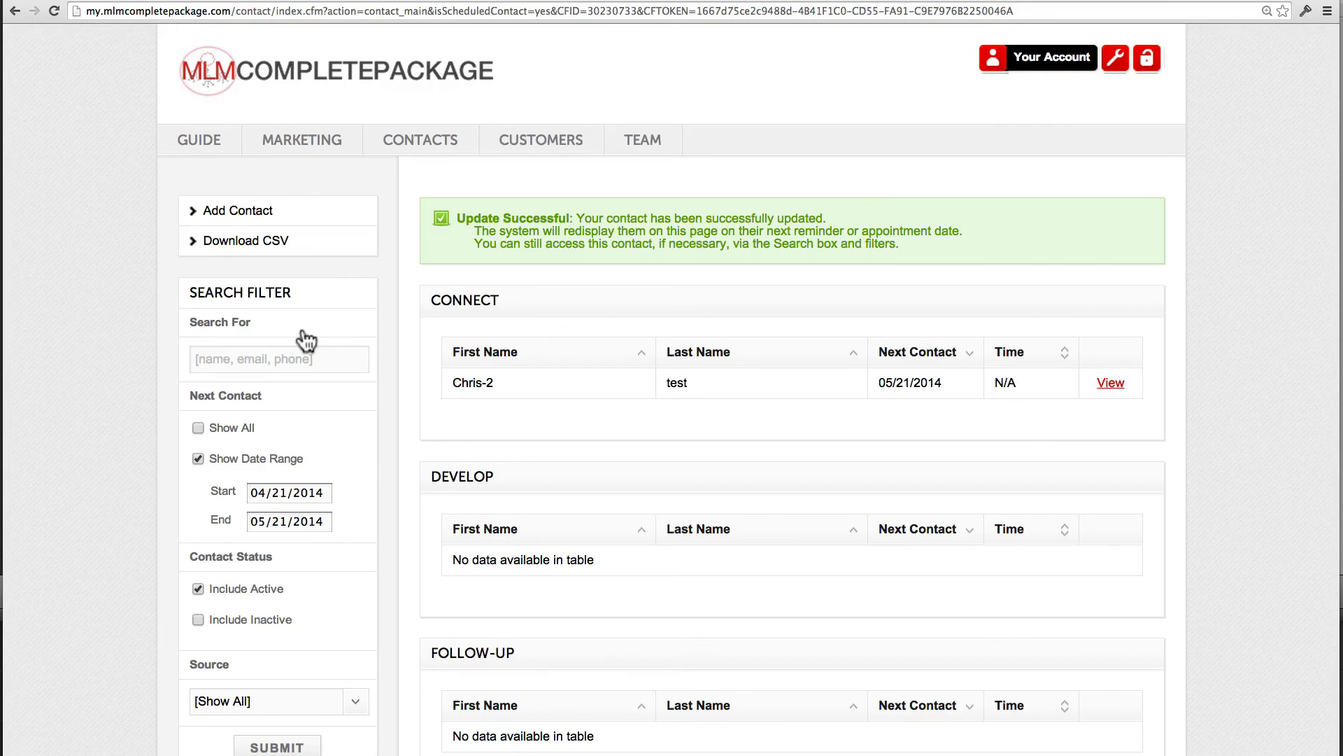
Step: Open the remaining contact in the Connect list, record a sent text message, and choose to develop the relationship
left_click(1109, 386)
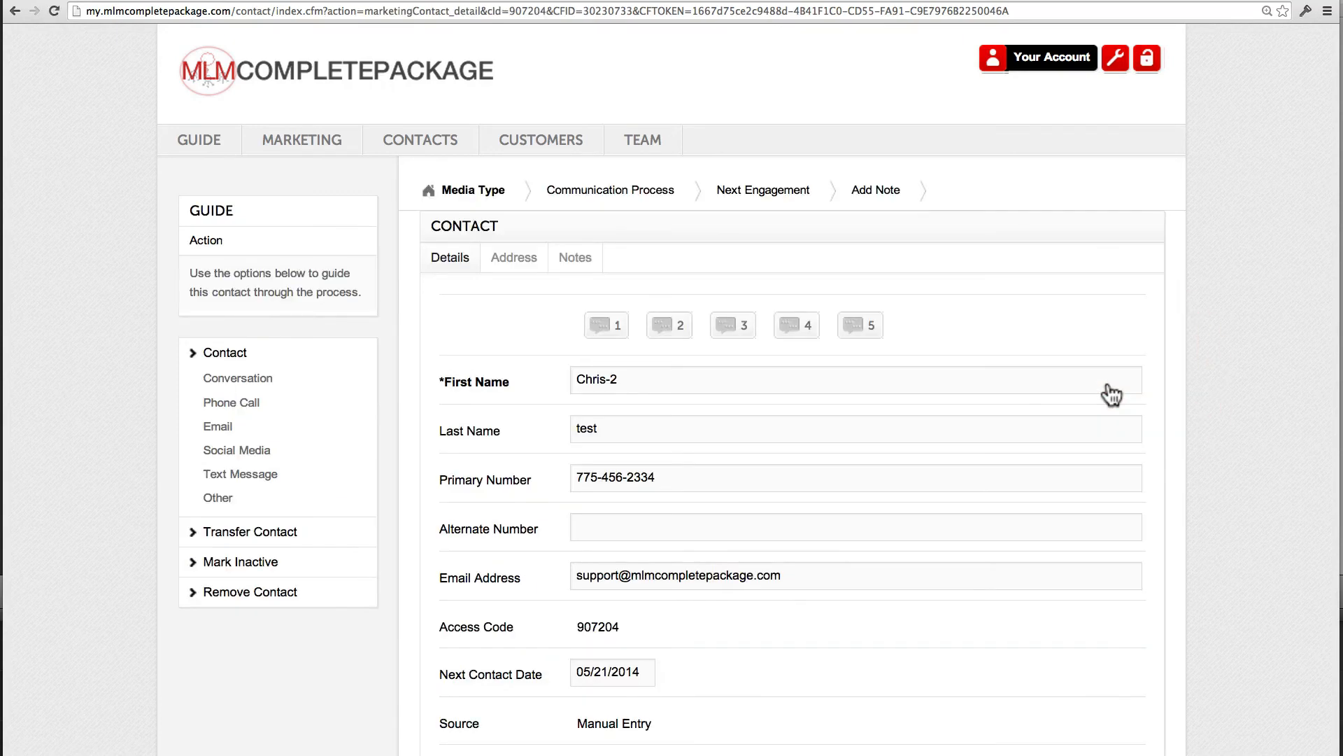
scroll(1111, 392, "down", 2)
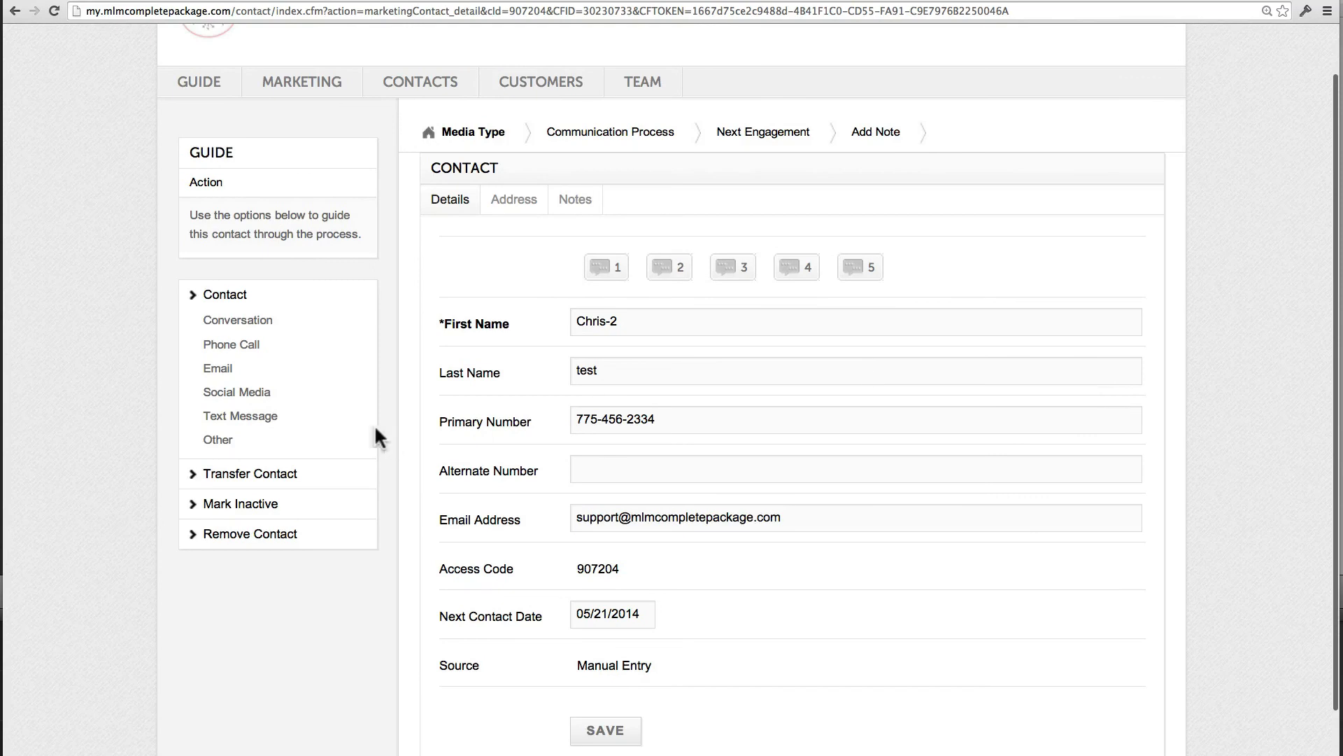
left_click(275, 417)
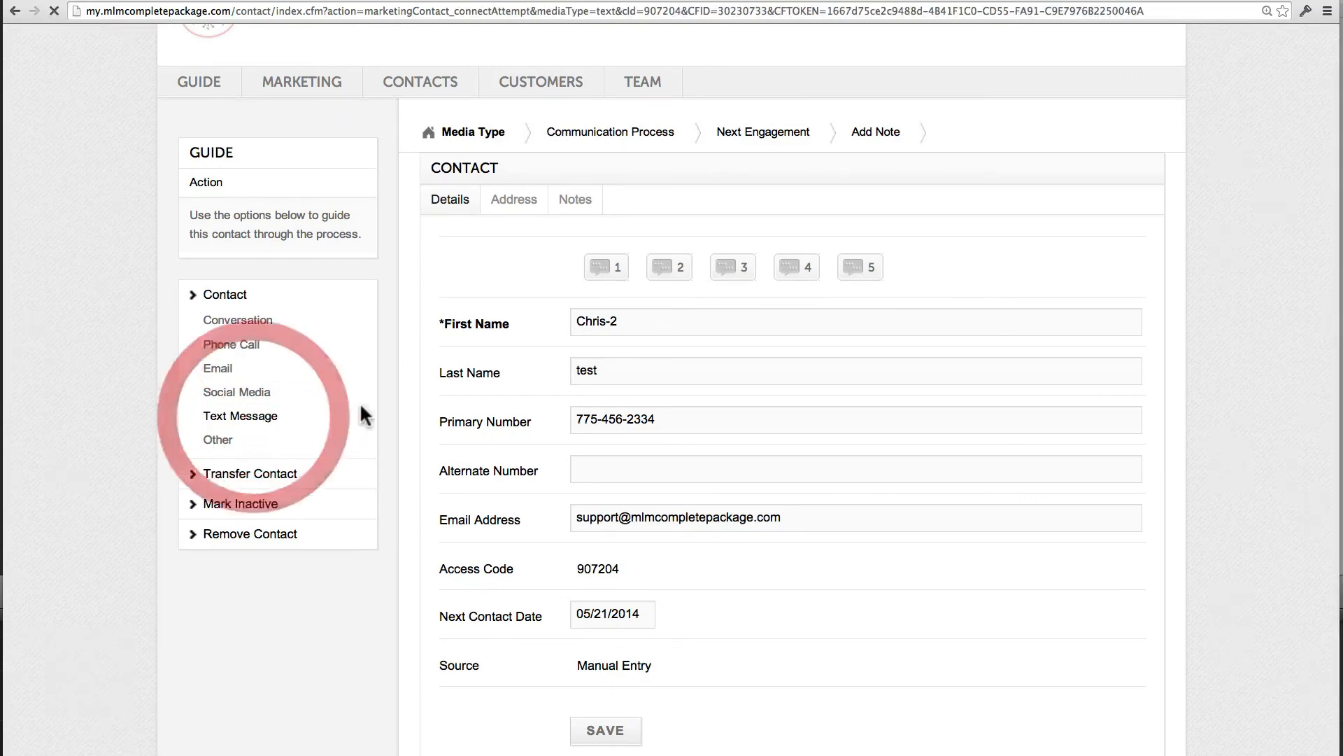
left_click(253, 353)
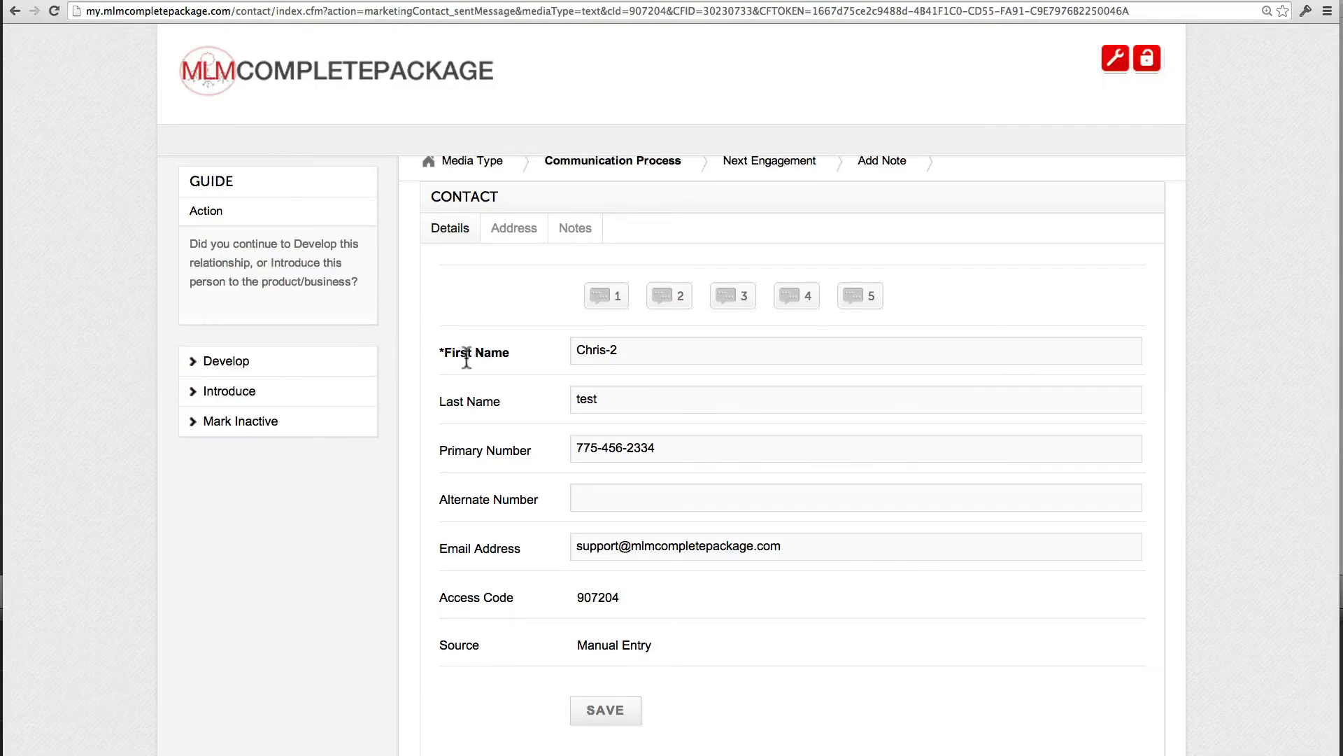
left_click(238, 353)
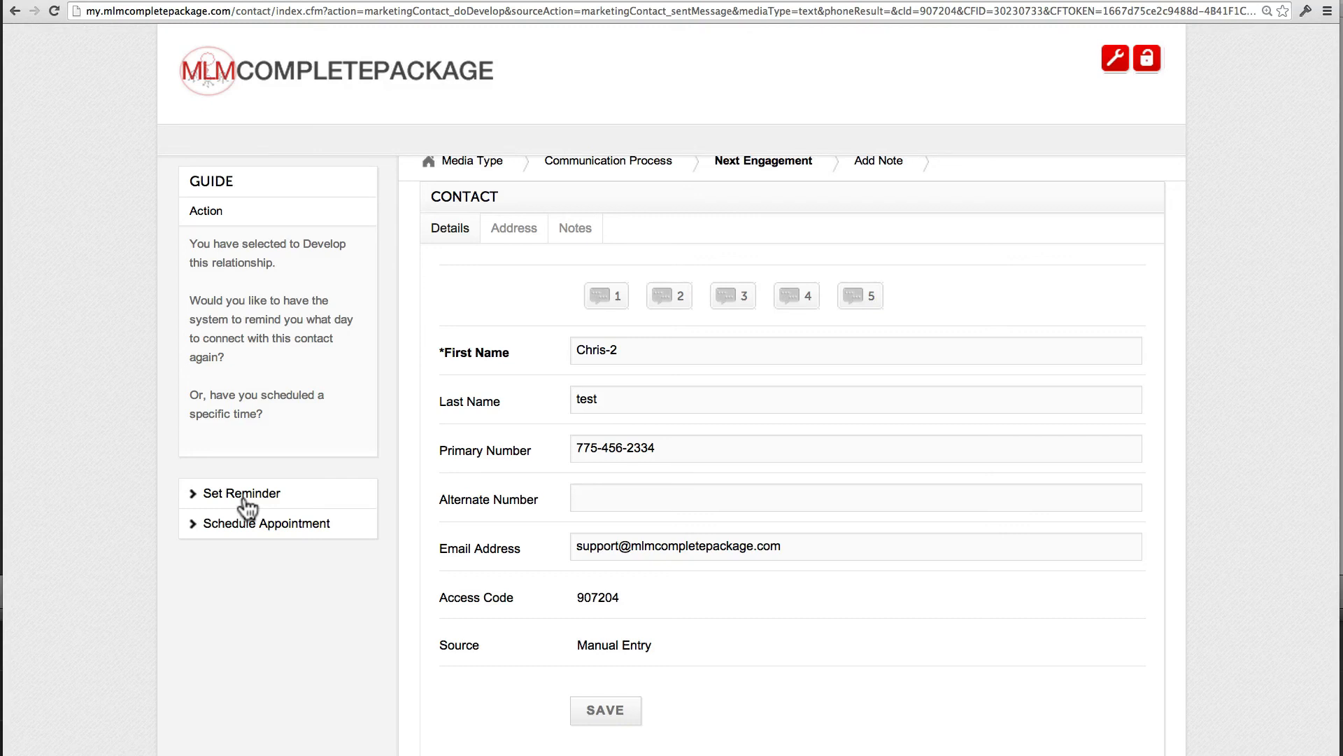
Step: Set a reminder for 05/24/2014 with the note "jsdfklsjd fklsdj flkdsjf dsklfj dskl fjdslkfjdsl;kj" and update the contact
left_click(245, 499)
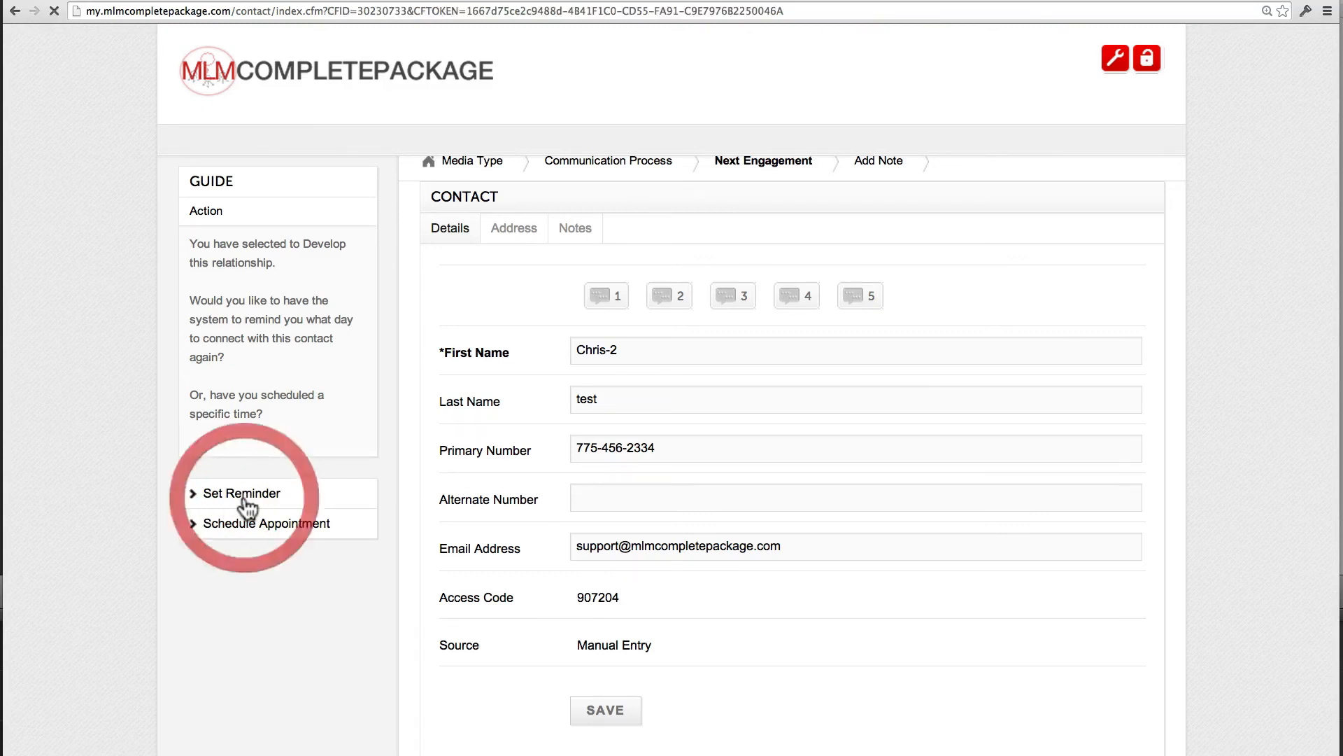
left_click(299, 338)
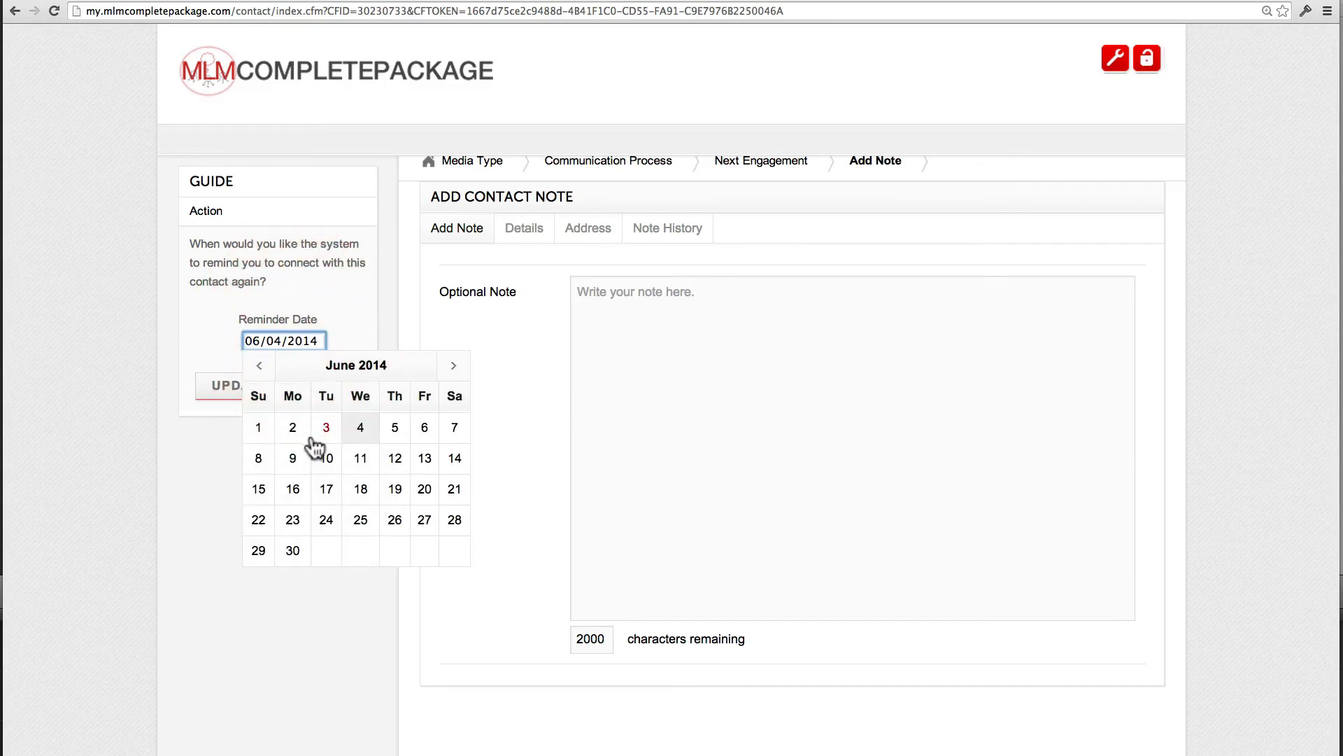
left_click(261, 365)
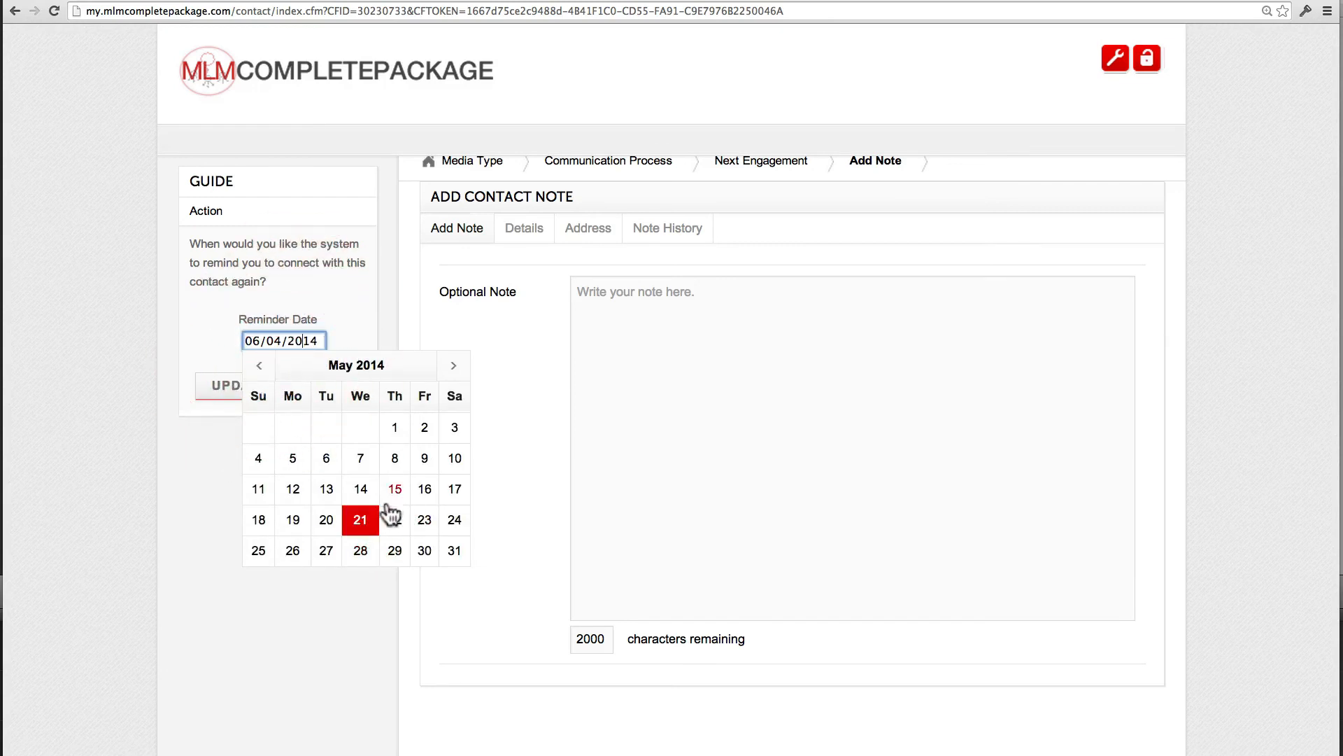
left_click(455, 520)
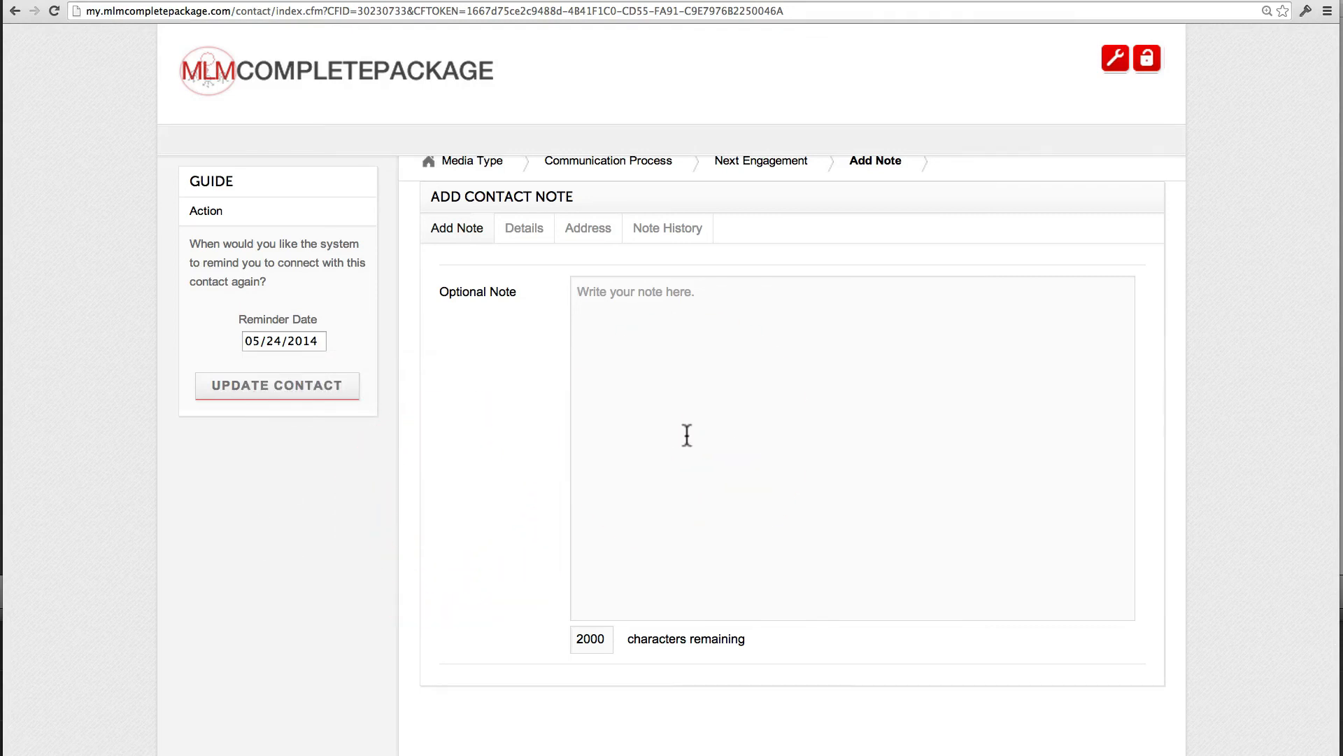
type("jsdfklsjd fklsdj flkdsjf dsklfj dskl fjdslkfjdsl;kj")
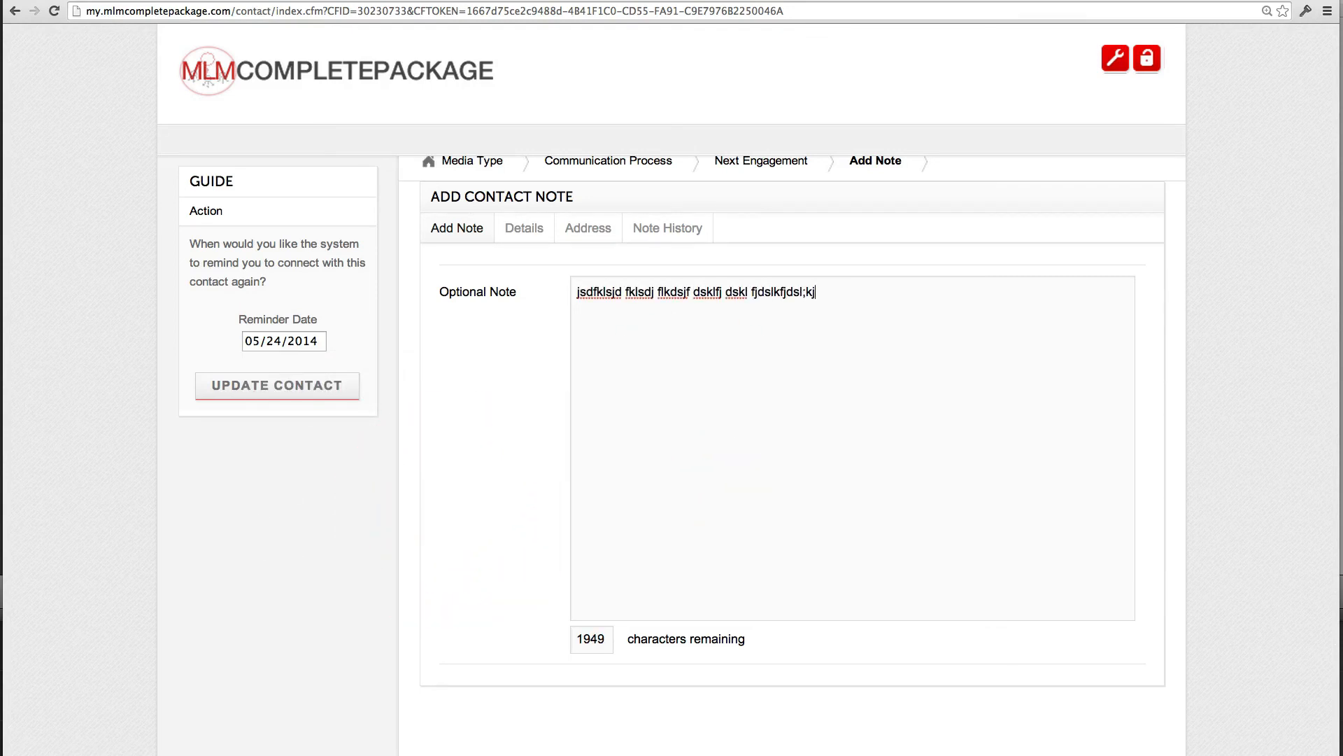
left_click(314, 391)
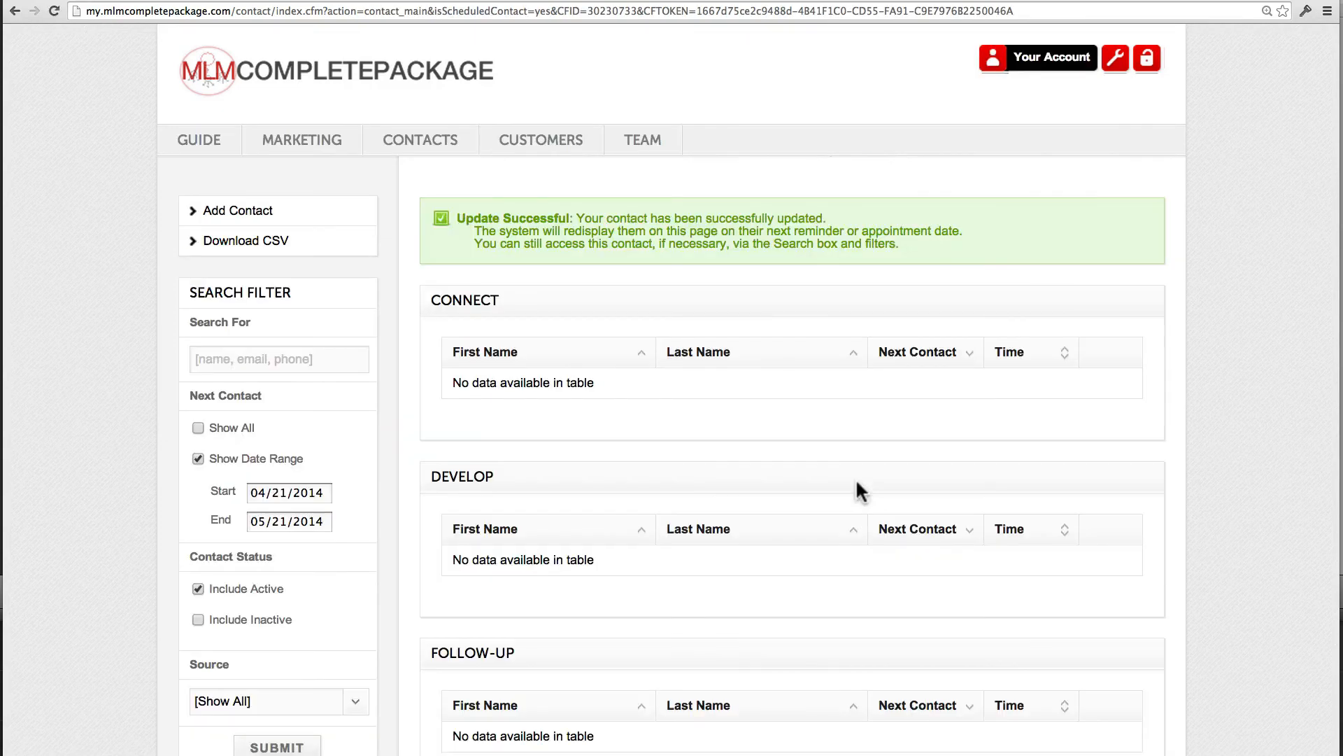
scroll(857, 482, "down", 3)
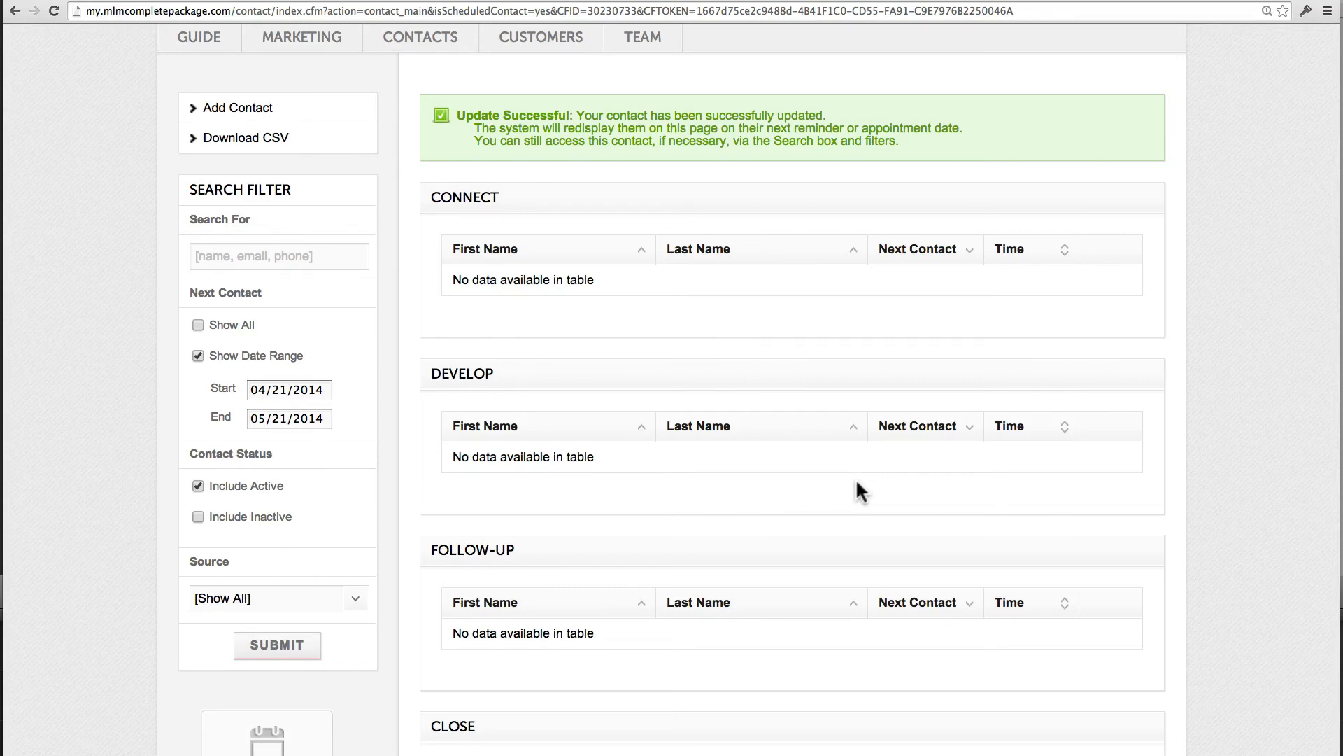
scroll(857, 483, "down", 3)
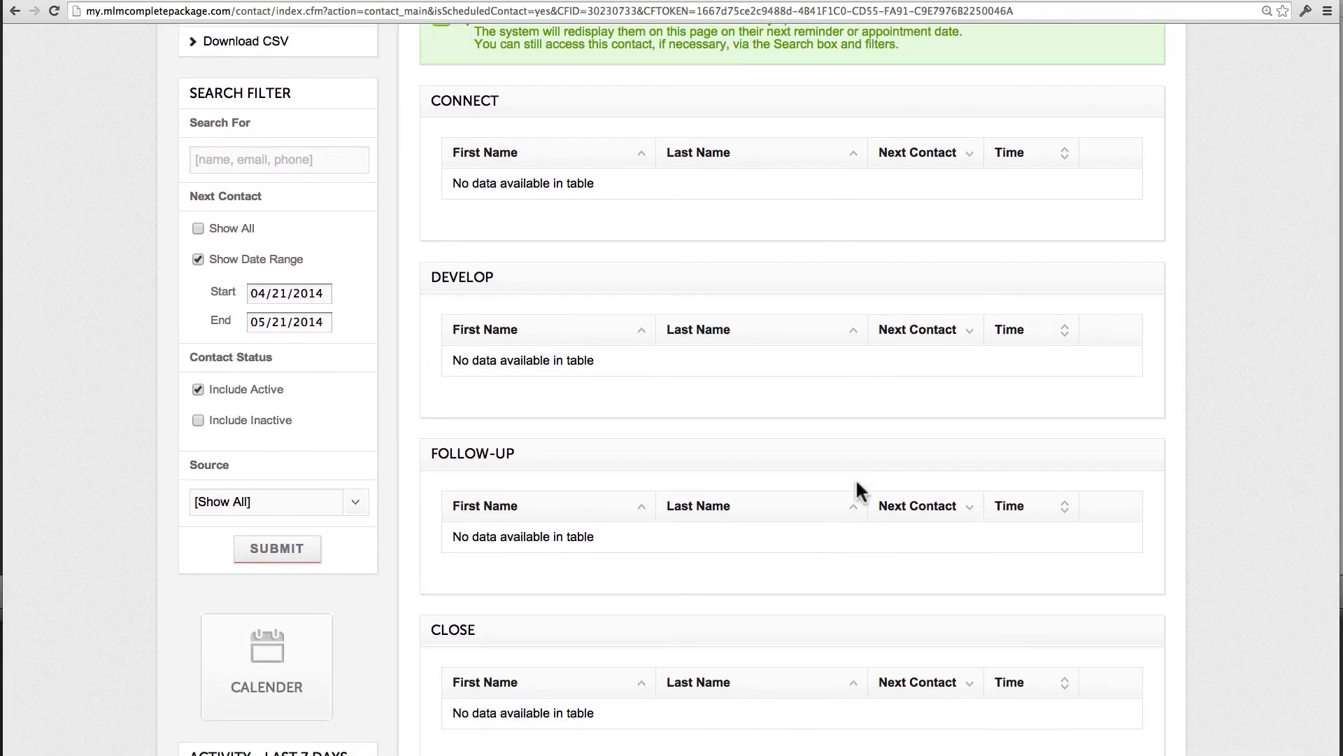